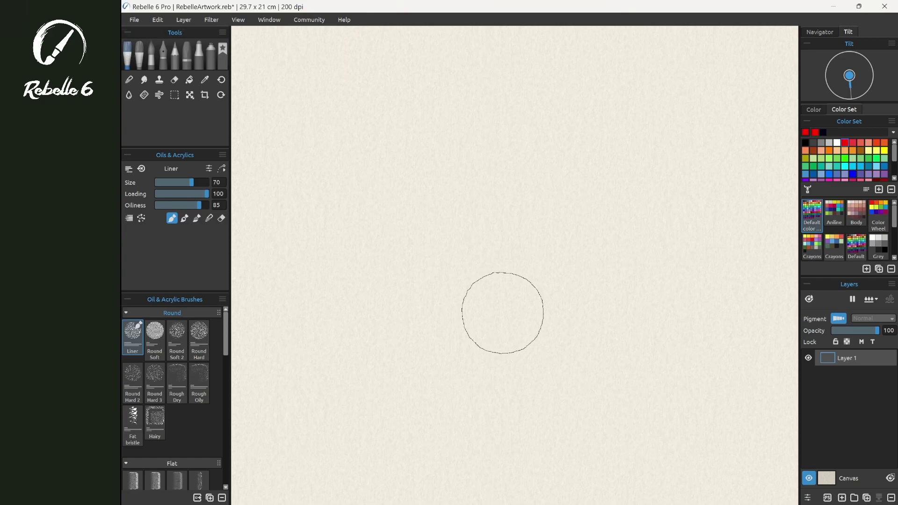
Paint a broad red diagonal Liner stroke with a wide orange stroke beside it, then zoom in.
drag(358, 279, 563, 120)
mouse_move(452, 210)
mouse_down()
mouse_move(513, 191)
mouse_move(473, 253)
mouse_up()
mouse_move(430, 312)
mouse_down()
mouse_move(527, 250)
mouse_move(613, 220)
mouse_move(539, 362)
mouse_up()
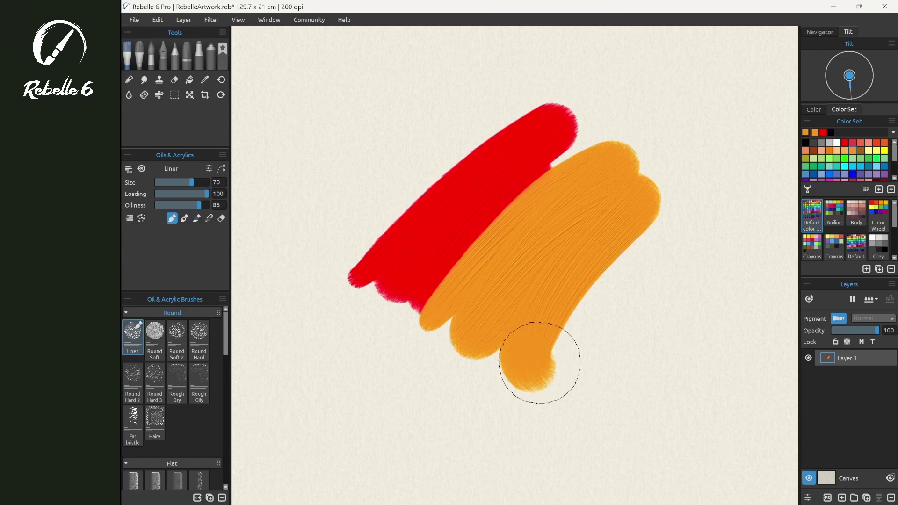
scroll(626, 251, up, 2)
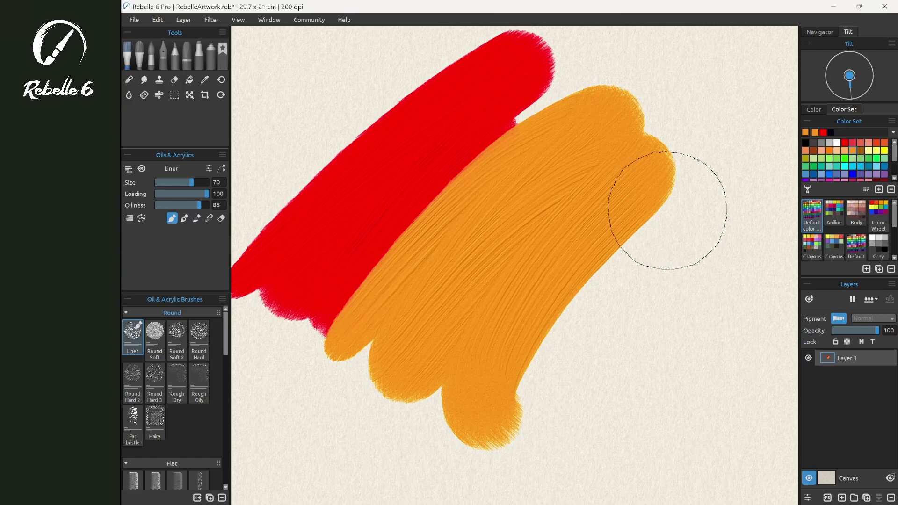
Bring up Visual Settings, enlarge the panel and scroll to the Oils & Acrylics options.
click(279, 20)
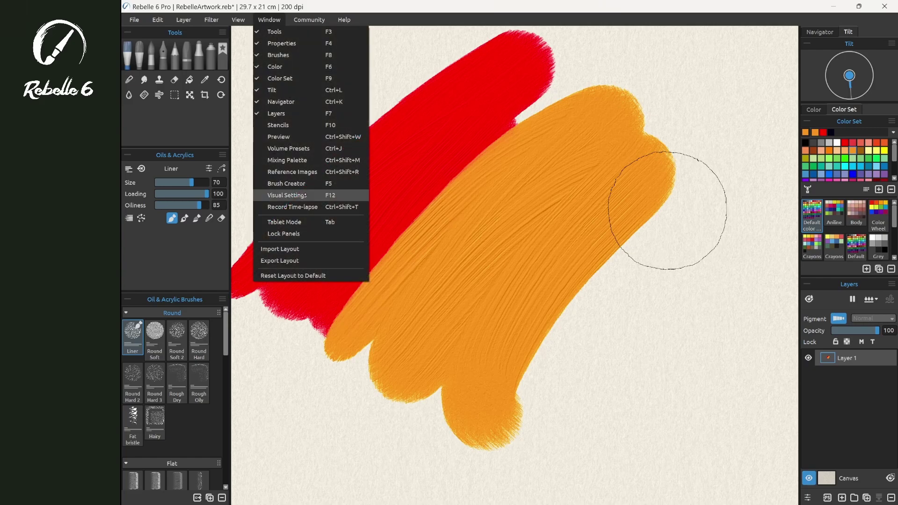
click(297, 195)
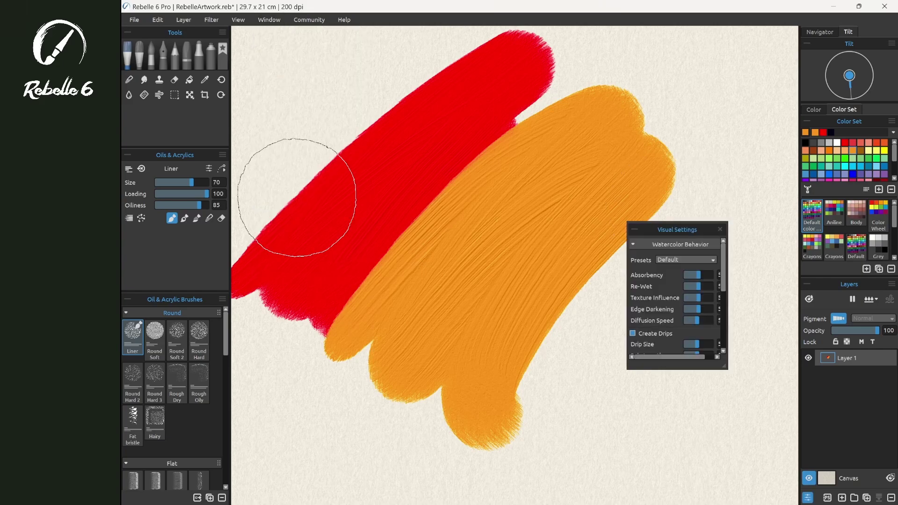
drag(725, 366, 767, 395)
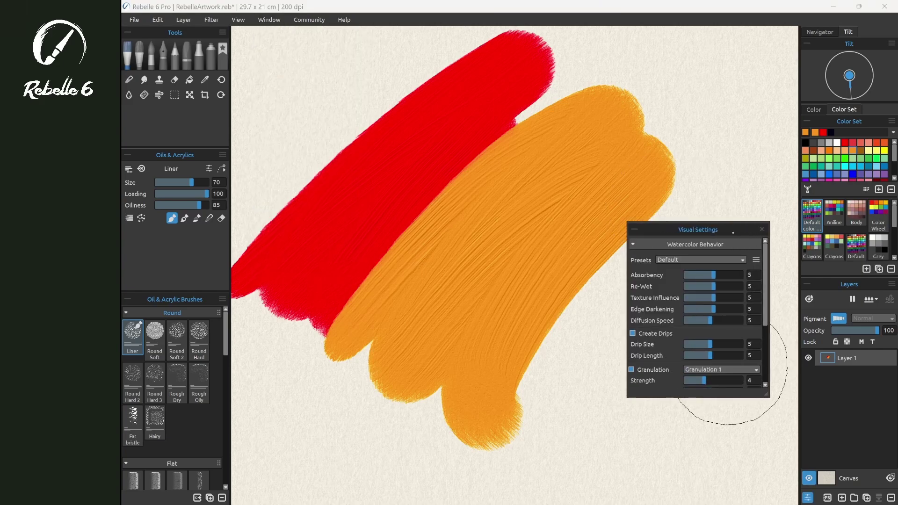
drag(733, 233, 709, 161)
scroll(746, 289, down, 4)
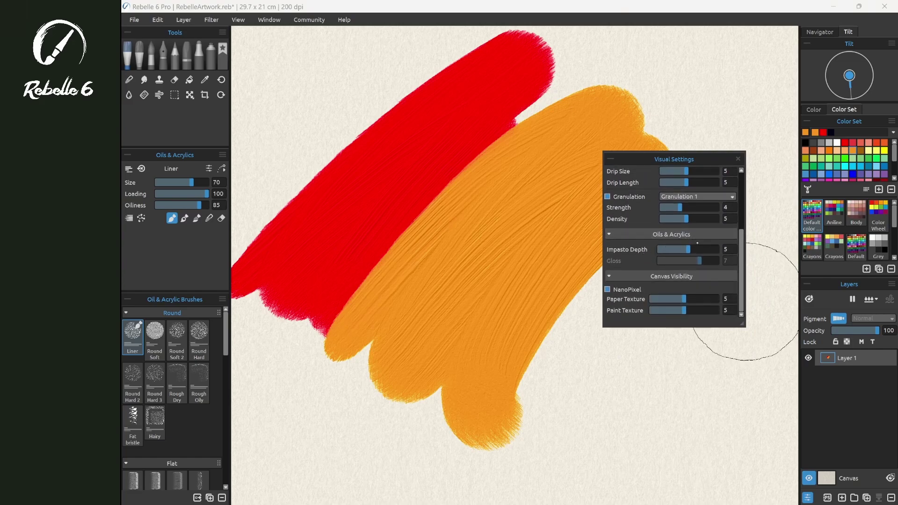
Compare Impasto Depth at 10, 0 and 10, leaving it at 5.
drag(688, 250, 717, 250)
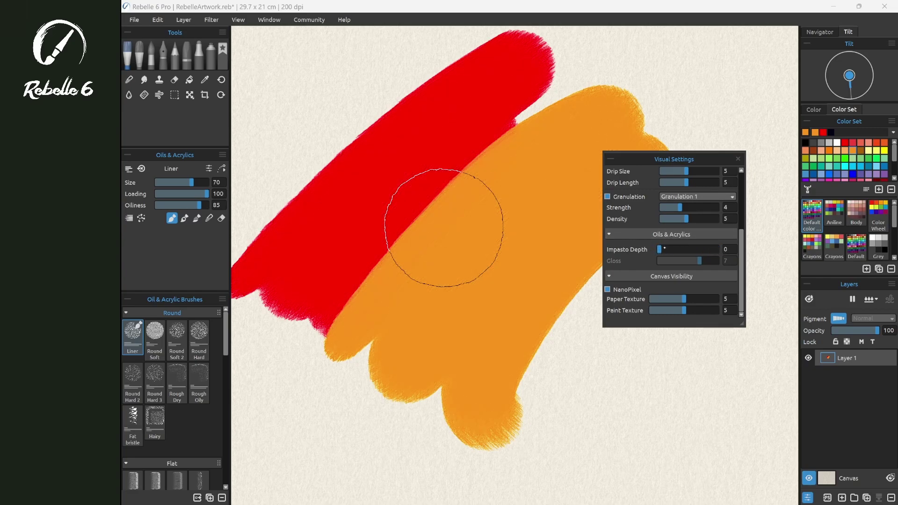
drag(664, 249, 688, 250)
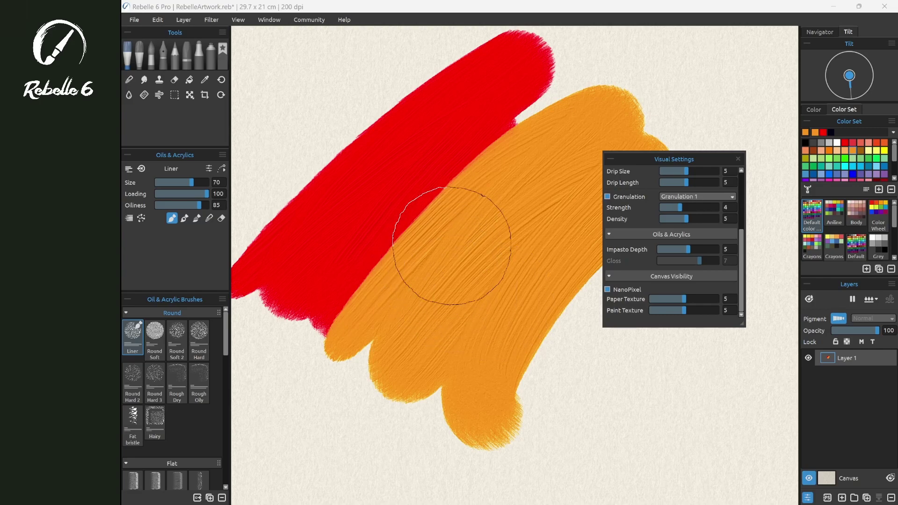
drag(689, 251, 716, 250)
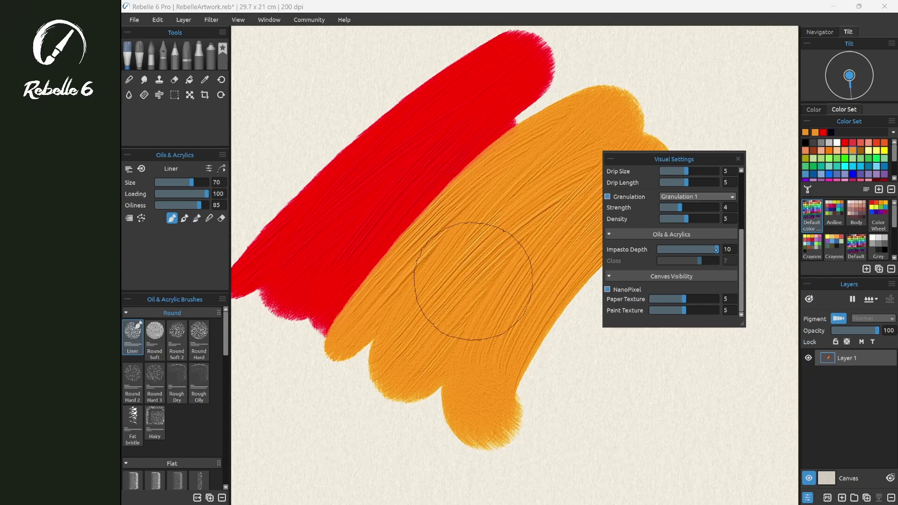
drag(712, 250, 686, 252)
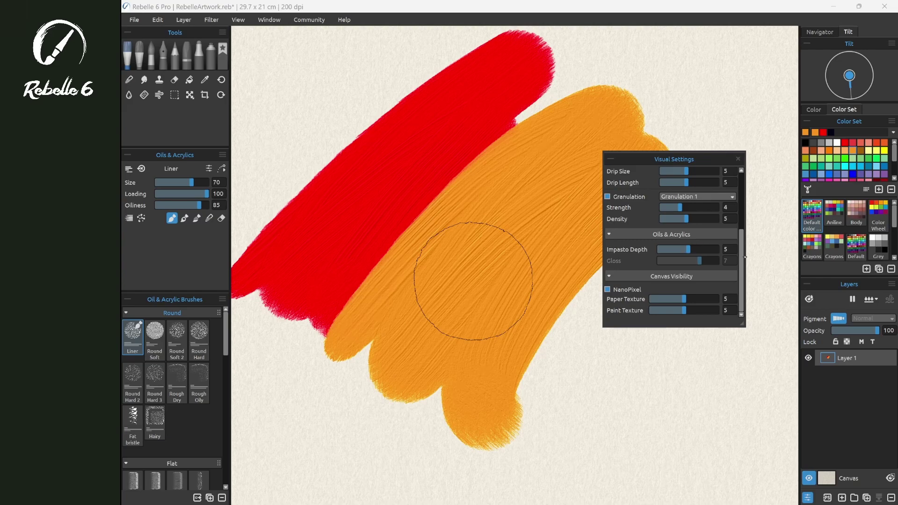
With NanoPixel off, try Gloss at 10 then lower it to 6; re-enable NanoPixel and close Visual Settings.
click(608, 289)
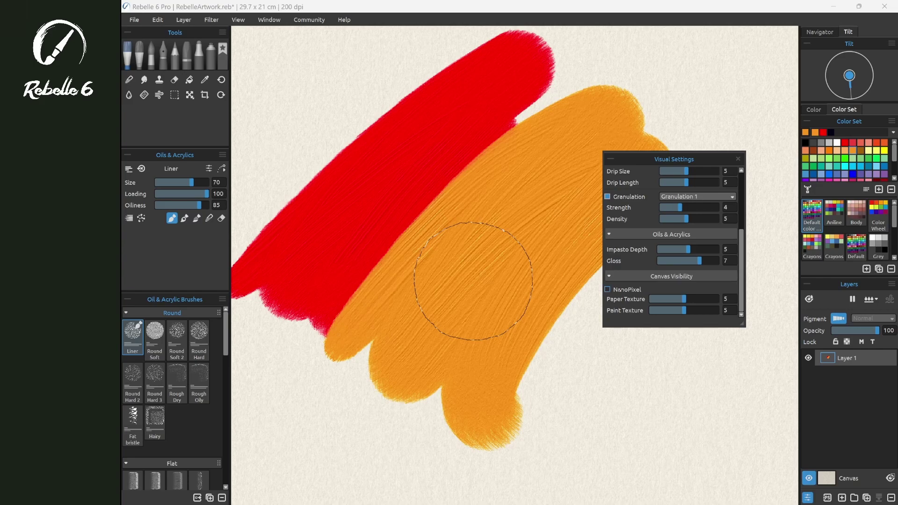
drag(699, 261, 727, 261)
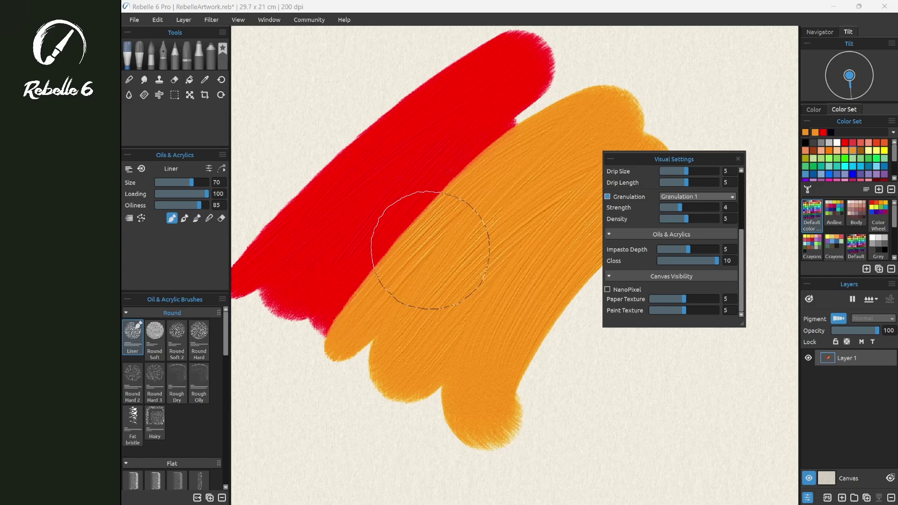
drag(717, 261, 693, 261)
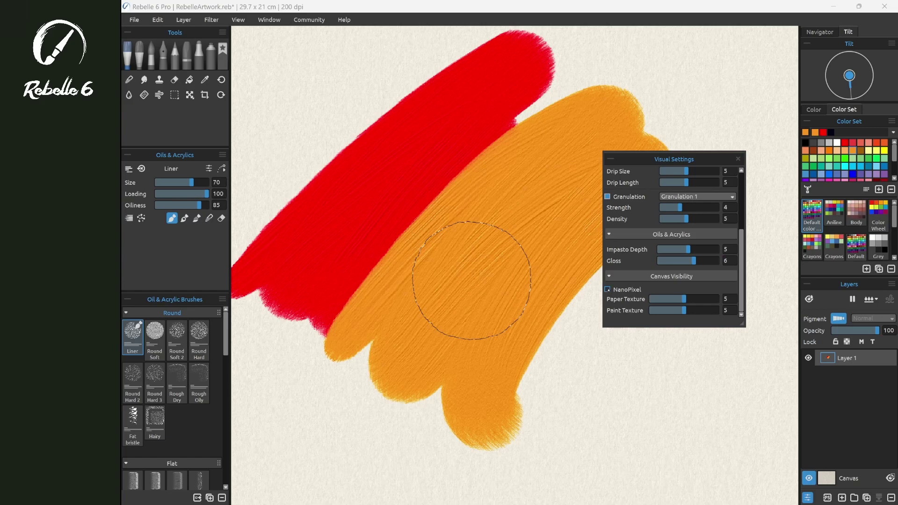
click(607, 290)
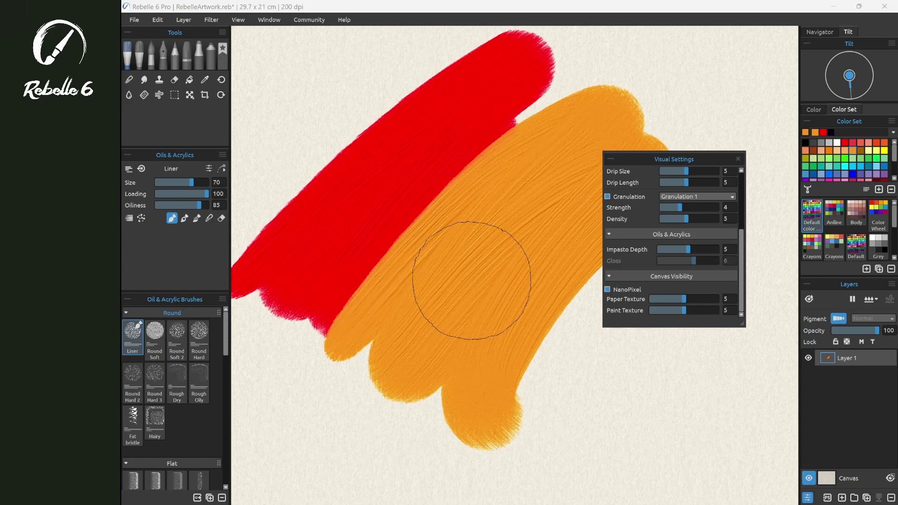
click(738, 159)
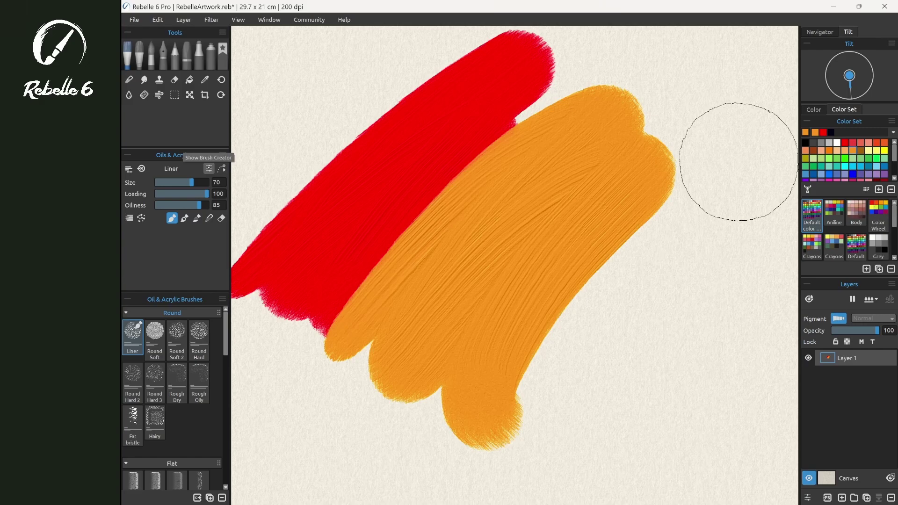
Raise the Liner's Max. Impasto Height to about 200 in Brush Creator and paint two thick textured orange strokes.
click(209, 168)
drag(451, 63, 454, 101)
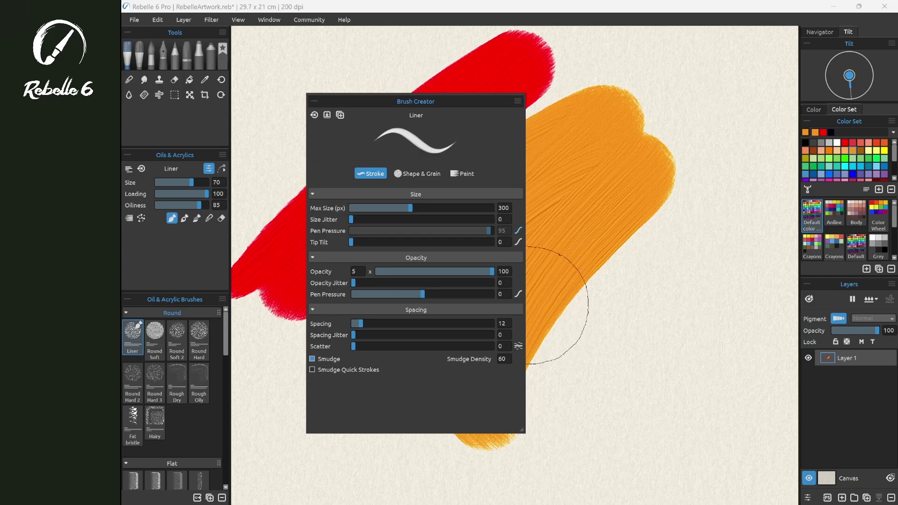
click(462, 173)
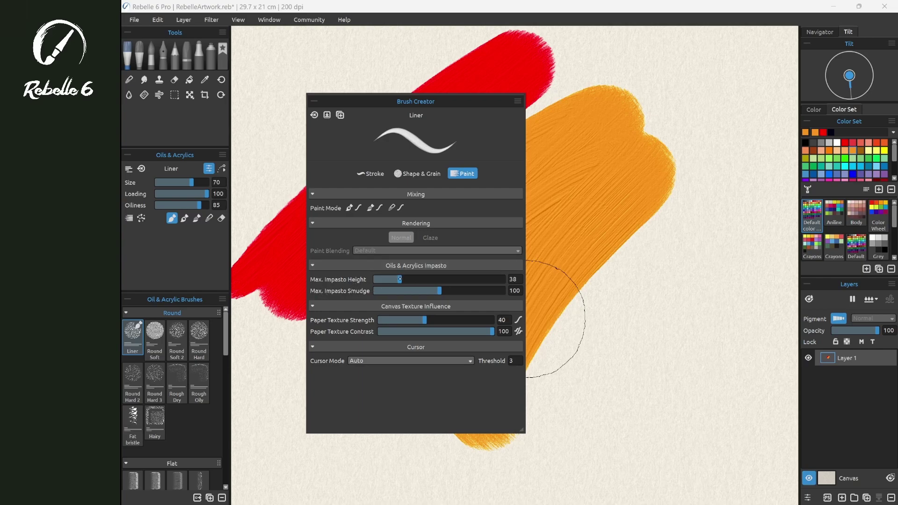
drag(399, 279, 518, 276)
drag(487, 111, 425, 95)
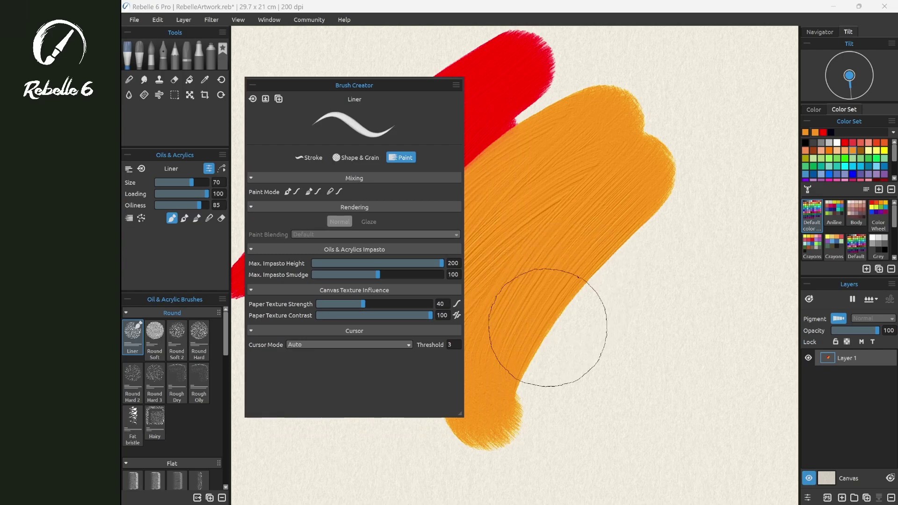
mouse_move(517, 435)
mouse_down()
mouse_move(660, 247)
mouse_move(722, 95)
mouse_up()
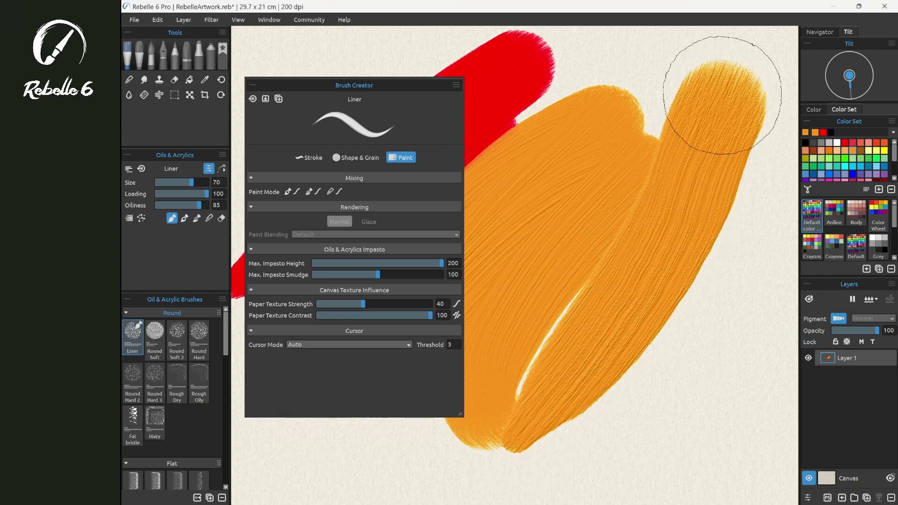
drag(475, 437, 700, 174)
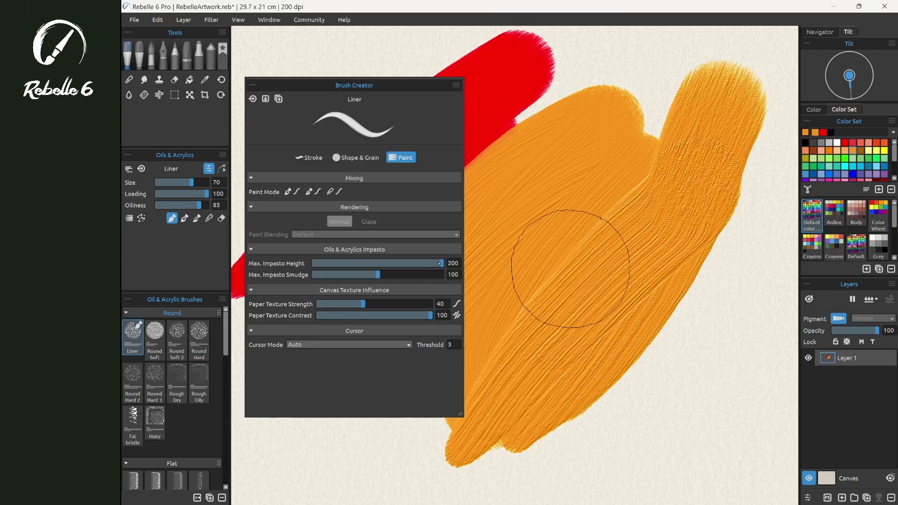
Paint flat orange strokes at Max. Impasto Height 0, undo them, and raise the height again.
drag(440, 263, 312, 264)
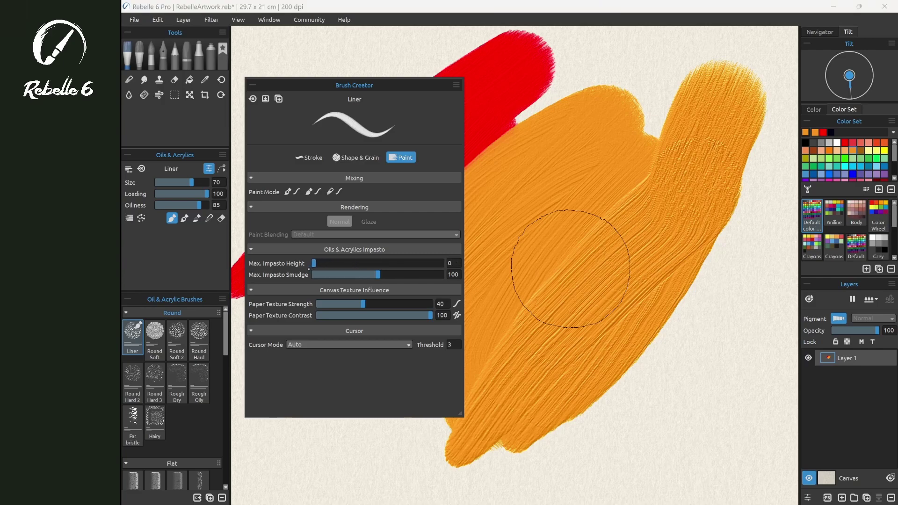
mouse_move(545, 470)
mouse_down()
mouse_move(731, 251)
mouse_move(753, 176)
mouse_move(745, 117)
mouse_up()
mouse_move(741, 388)
mouse_down()
mouse_move(726, 377)
mouse_move(681, 217)
mouse_move(615, 128)
mouse_move(591, 61)
mouse_up()
mouse_move(742, 391)
mouse_down()
mouse_move(641, 300)
mouse_move(577, 156)
mouse_move(657, 92)
mouse_move(715, 205)
mouse_move(735, 206)
mouse_up()
key(ctrl+z)
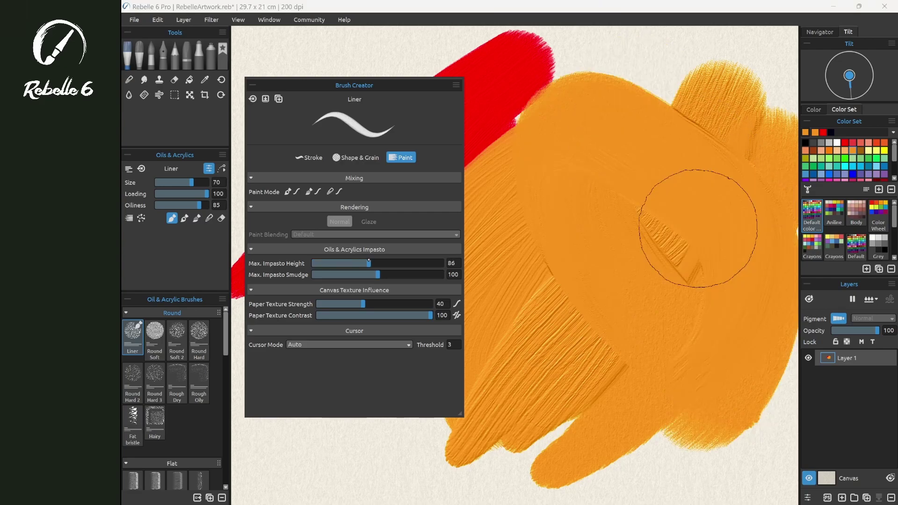
click(377, 264)
mouse_move(378, 263)
mouse_down()
mouse_move(441, 263)
mouse_move(409, 275)
mouse_move(291, 275)
mouse_up()
key(ctrl+z)
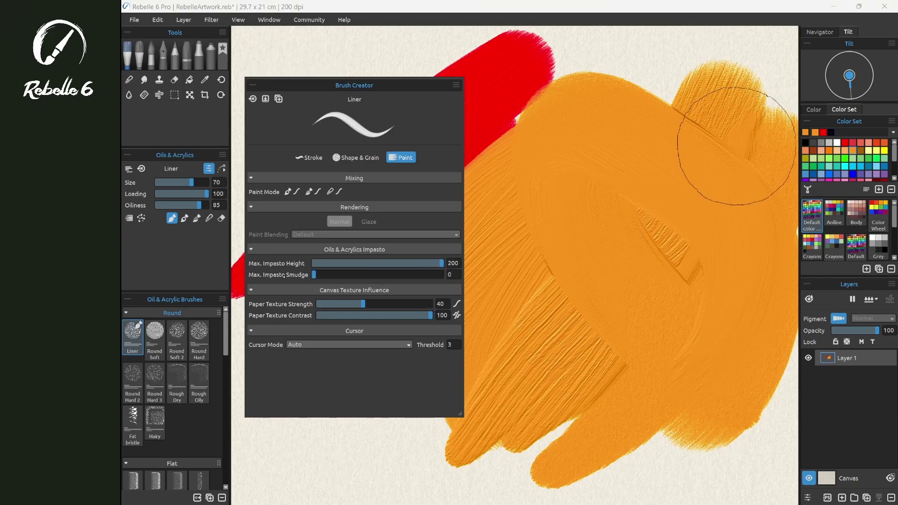
Set Max. Impasto Smudge to 200 and paint a tall textured vertical orange stroke through the shape.
mouse_move(538, 337)
mouse_down()
mouse_move(525, 333)
mouse_move(525, 381)
mouse_move(549, 307)
mouse_move(547, 157)
mouse_move(579, 120)
mouse_up()
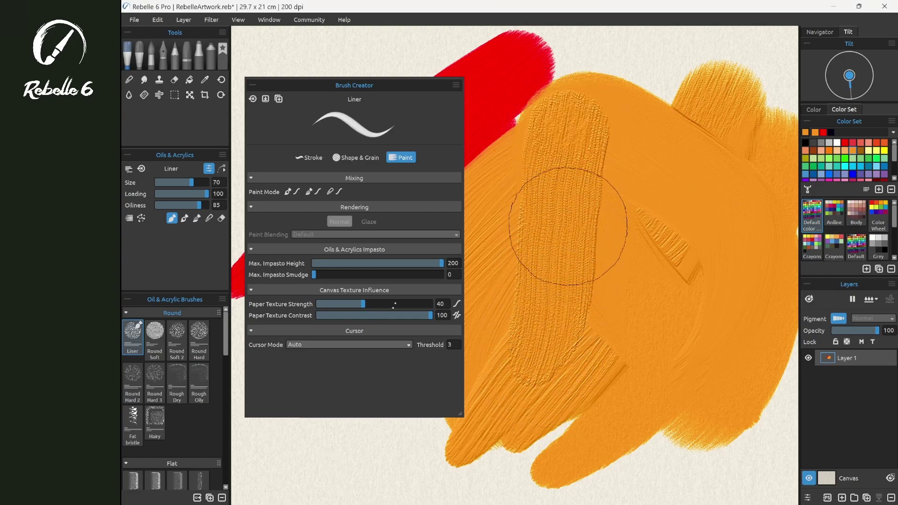
drag(332, 275, 445, 275)
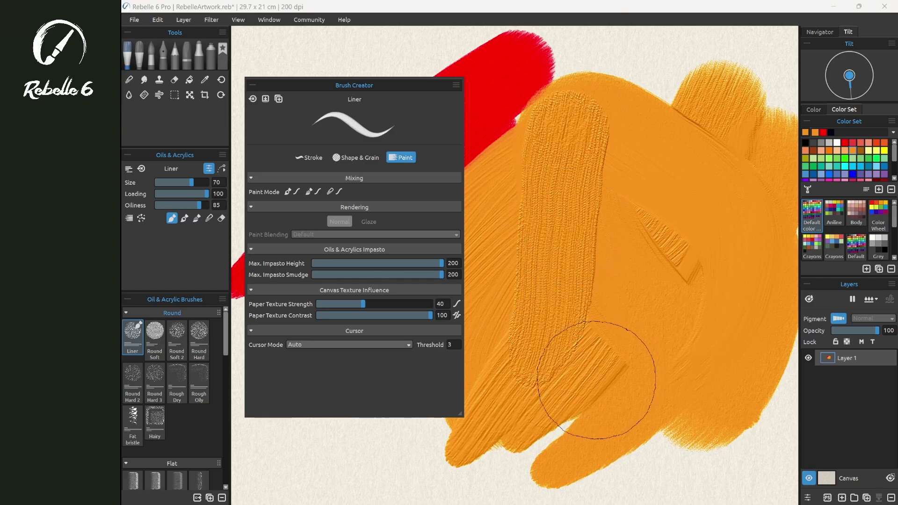
mouse_move(621, 382)
mouse_down()
mouse_move(638, 328)
mouse_move(669, 81)
mouse_up()
mouse_move(573, 248)
mouse_down()
mouse_move(541, 201)
mouse_move(553, 232)
mouse_up()
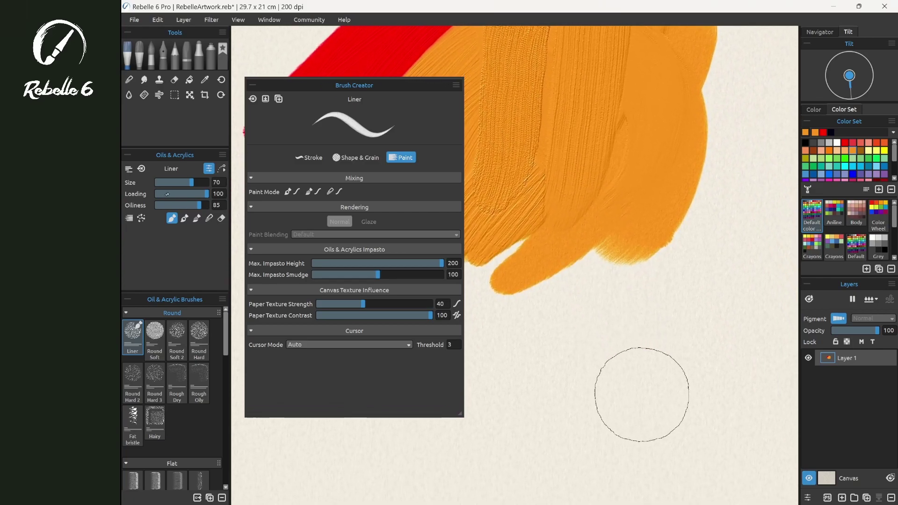
Paint four stacked horizontal orange strokes at Loading 24, 49, 74 and 100.
click(641, 394)
drag(518, 325, 706, 307)
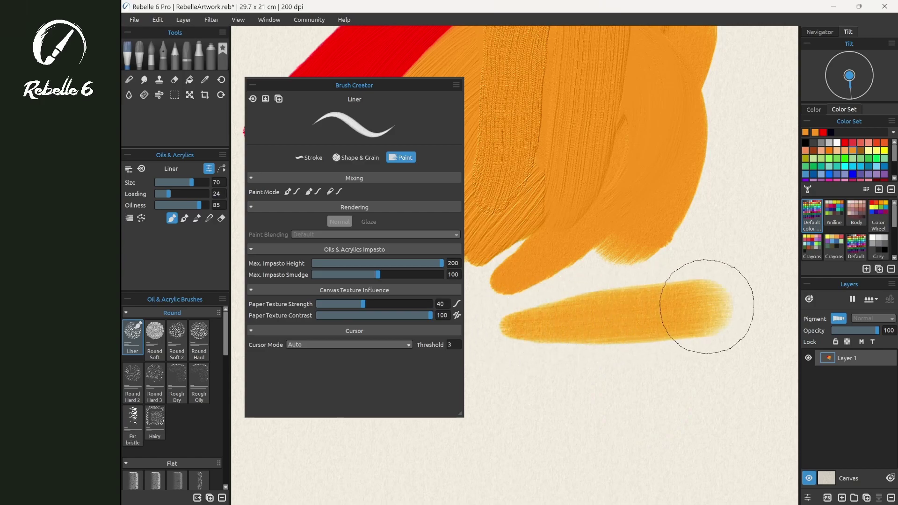
scroll(707, 306, down, 5)
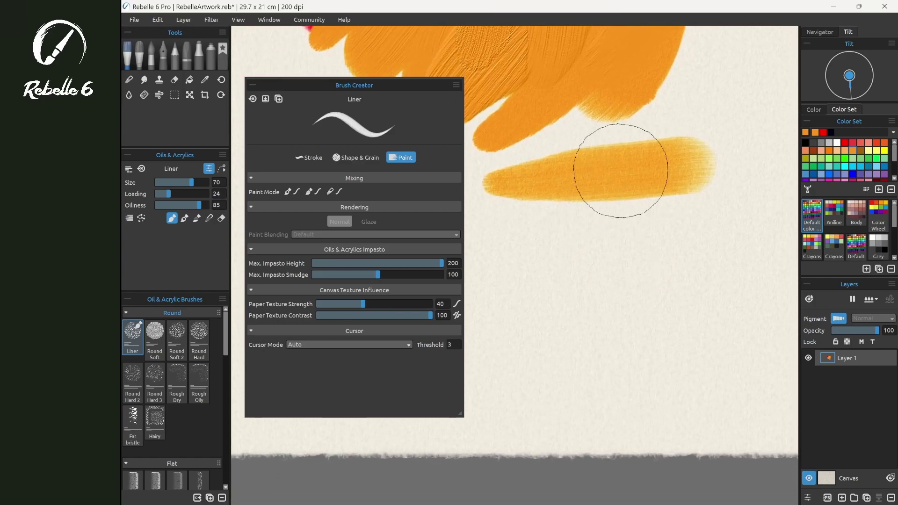
key(ctrl+bracketright)
key(ctrl+bracketright)
key(ctrl+bracketright)
key(ctrl+bracketright)
key(ctrl+bracketright)
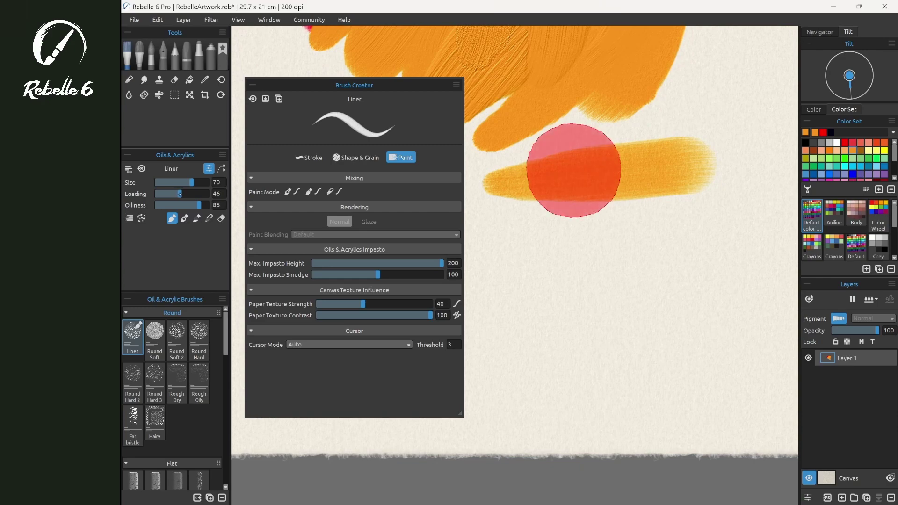
mouse_move(491, 233)
mouse_down()
mouse_move(665, 227)
mouse_move(648, 235)
mouse_up()
scroll(648, 236, up, 2)
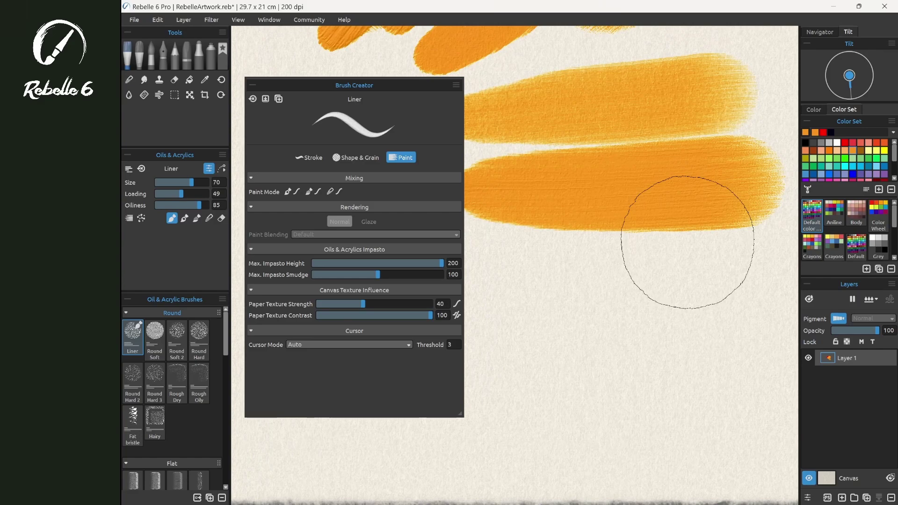
key(ctrl+bracketright)
key(ctrl+bracketright)
key(ctrl+bracketright)
key(ctrl+bracketright)
key(ctrl+bracketright)
drag(476, 280, 740, 288)
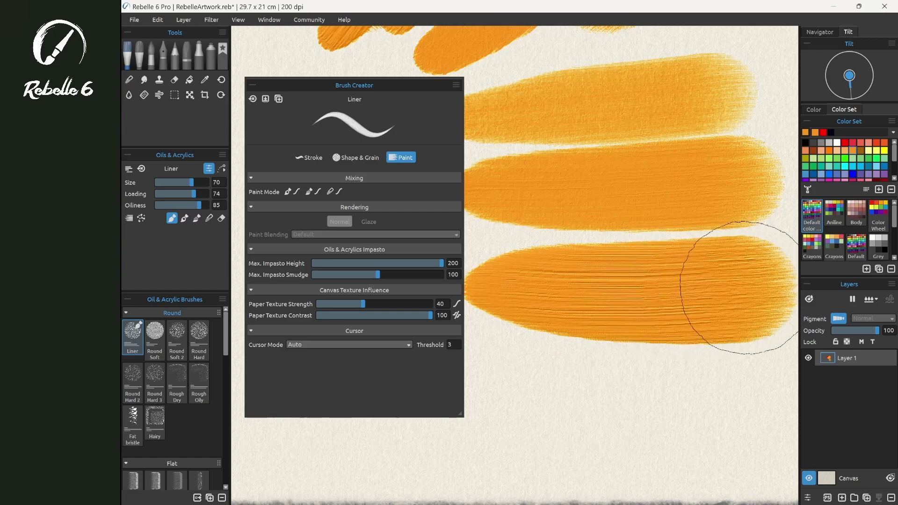
key(ctrl+bracketright)
key(ctrl+bracketright)
key(ctrl+bracketright)
key(ctrl+bracketright)
key(ctrl+bracketright)
key(ctrl+bracketright)
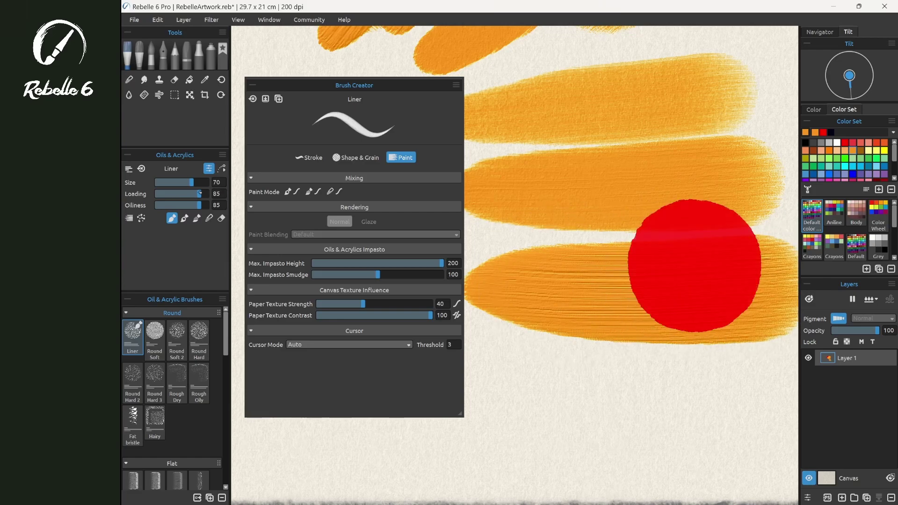
mouse_move(507, 414)
mouse_down()
mouse_move(631, 393)
mouse_move(748, 398)
mouse_up()
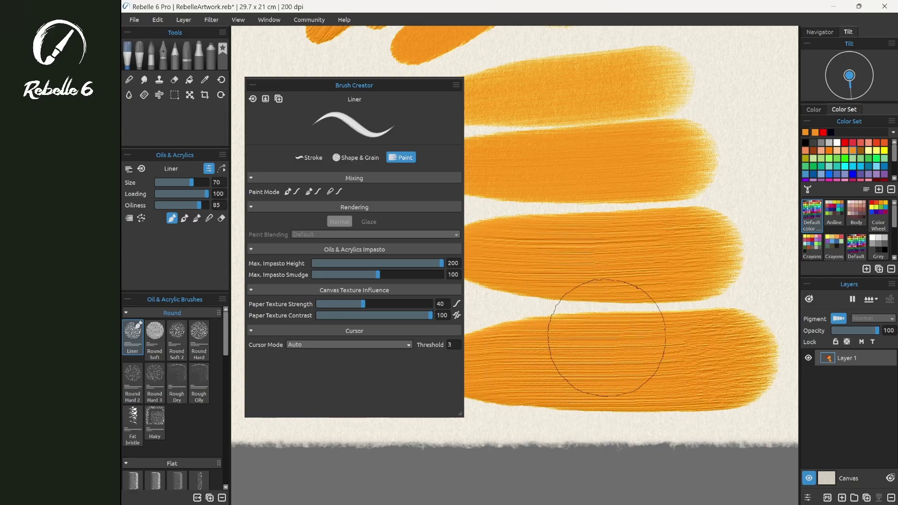
Raise canvas Impasto Depth from 5 to 10 in Visual Settings, then switch the brush to Smudge mode.
click(270, 19)
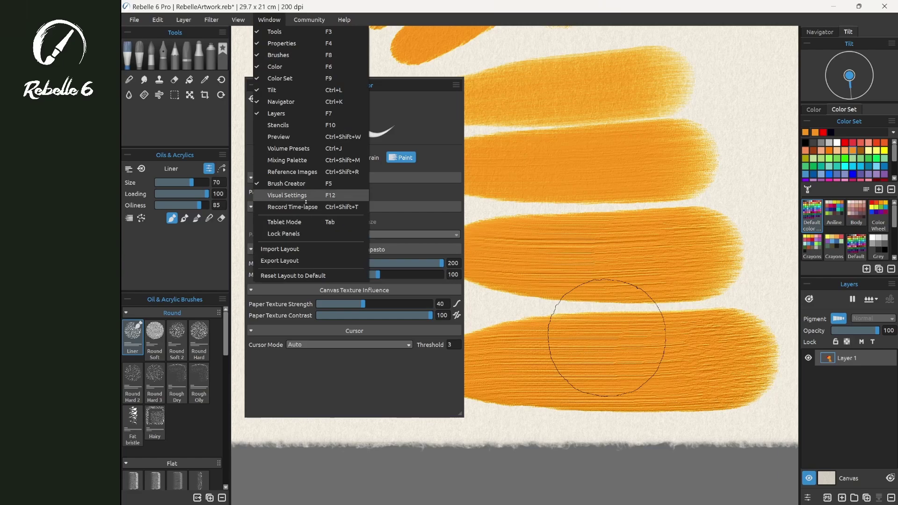
click(309, 194)
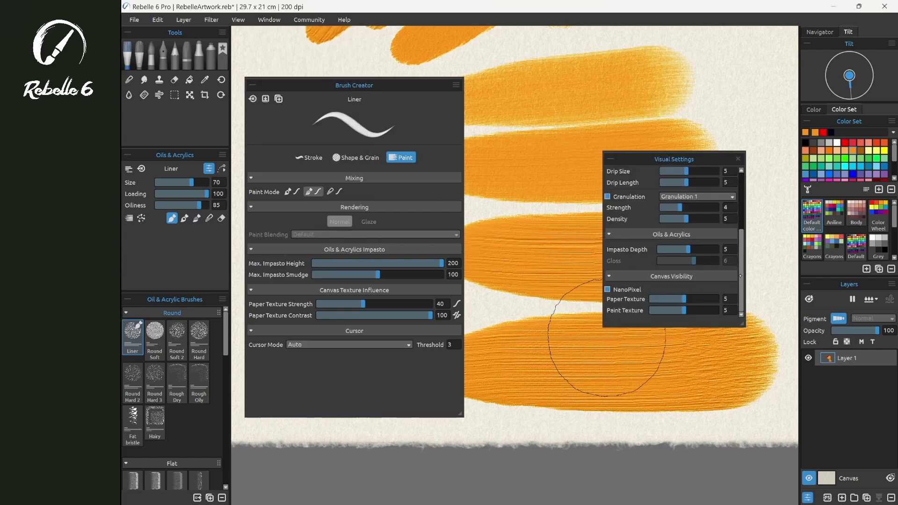
drag(687, 249, 716, 250)
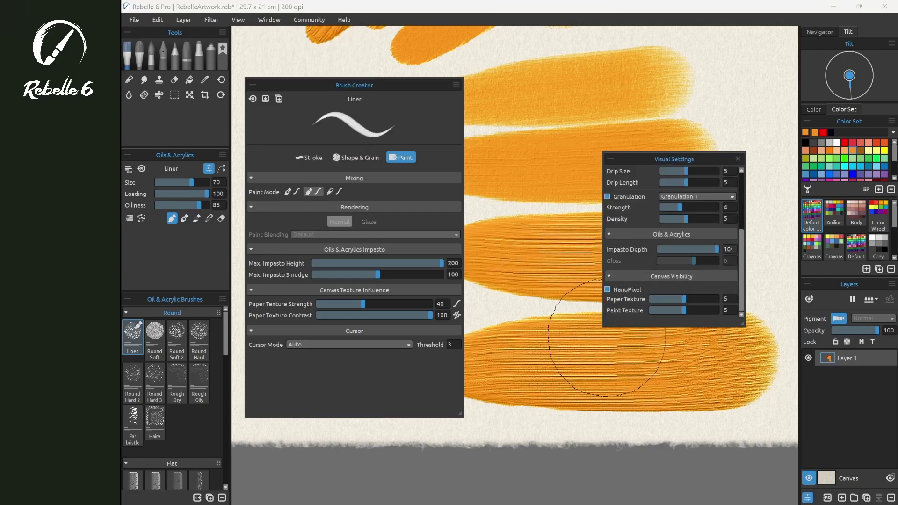
click(738, 160)
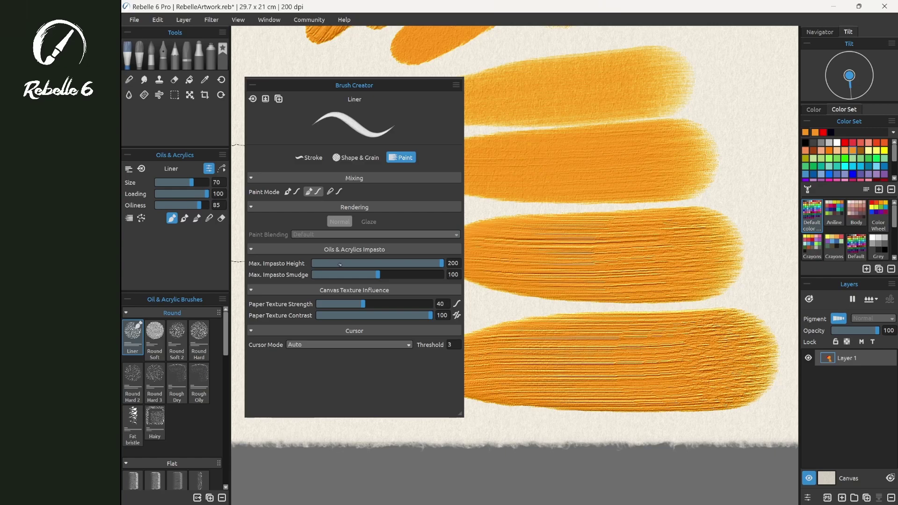
key(ctrl+shift+v)
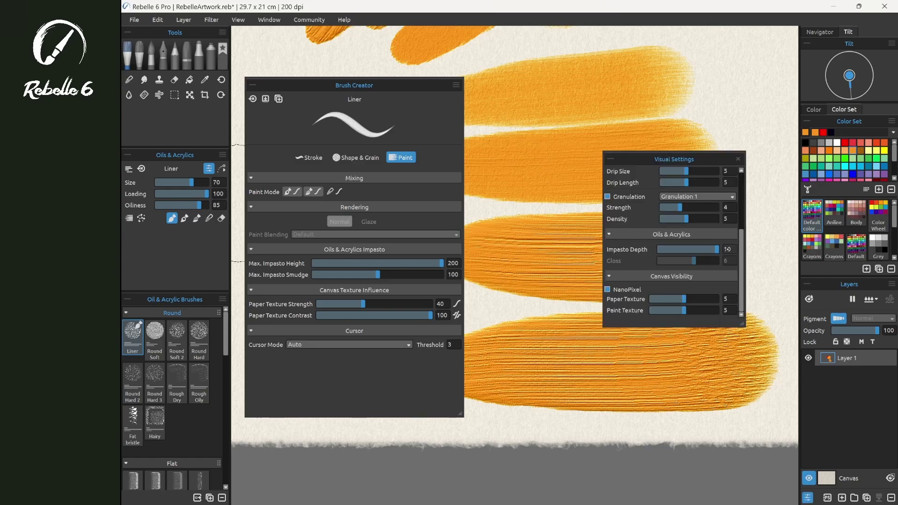
click(738, 159)
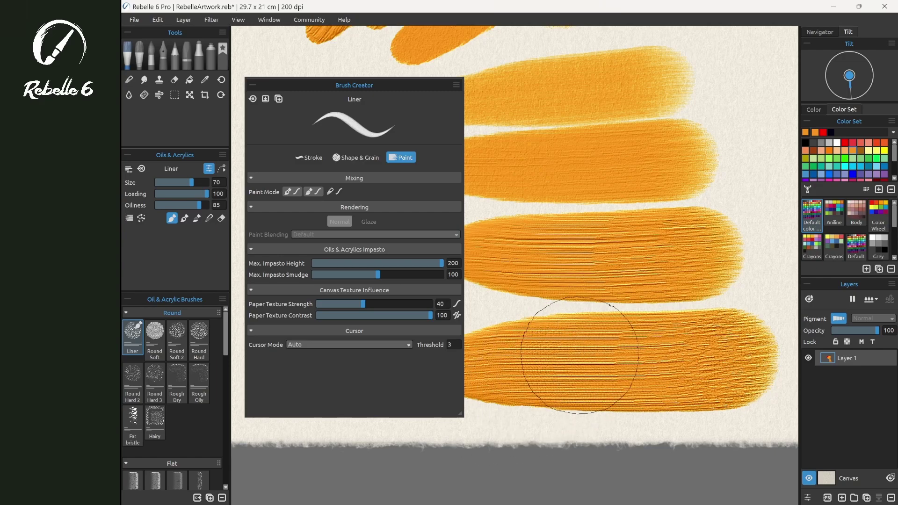
key(m)
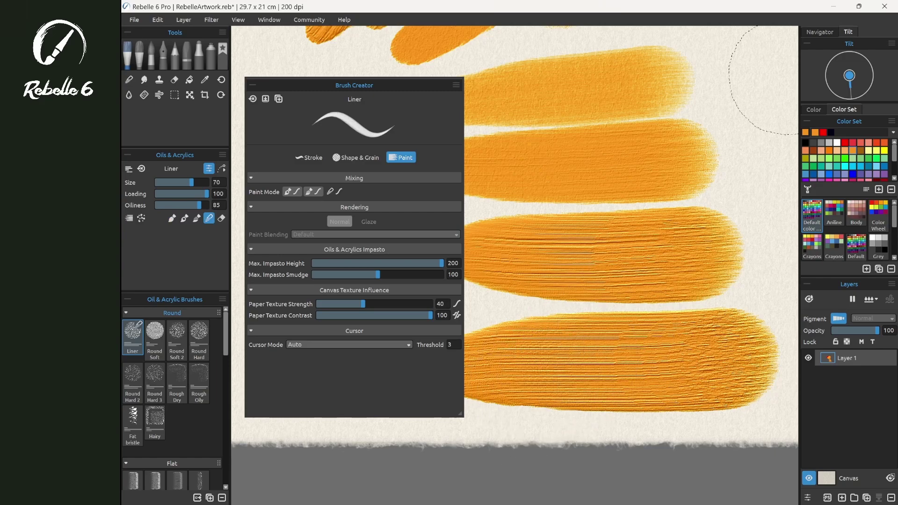